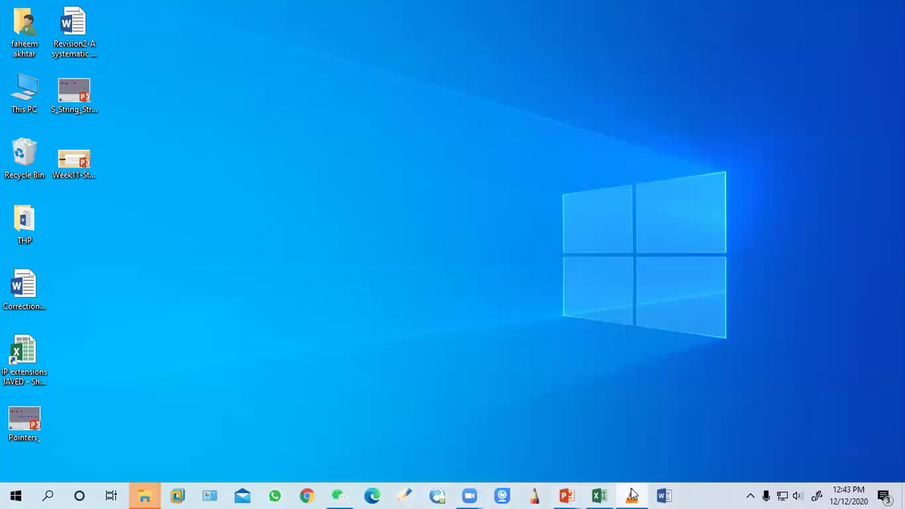
Start Word from its pinned shortcut and close it at the start screen
mouse_move(633, 495)
click(665, 495)
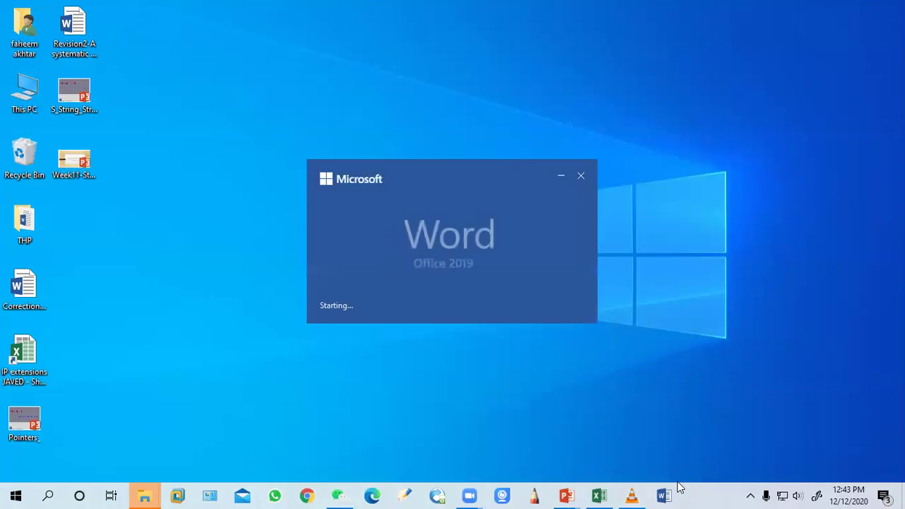
click(889, 10)
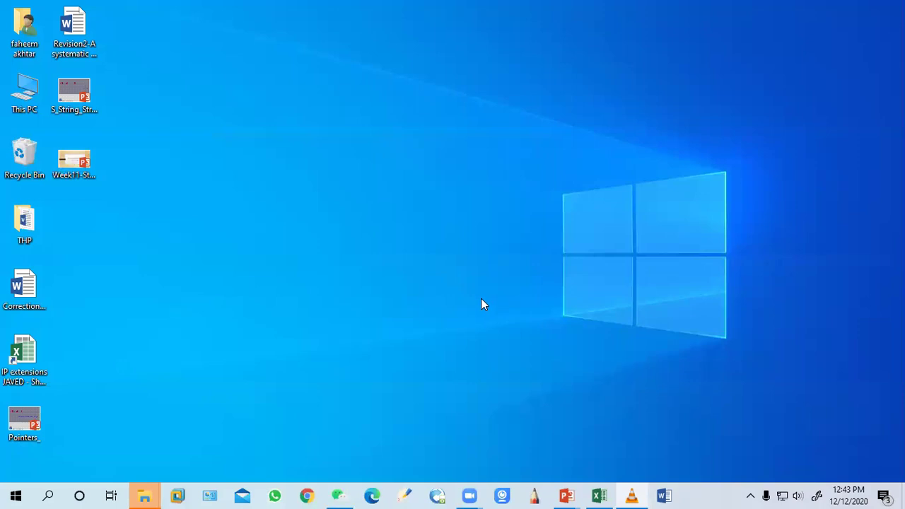
Search Windows for "winword", launch Word from the best match and close it
key(super)
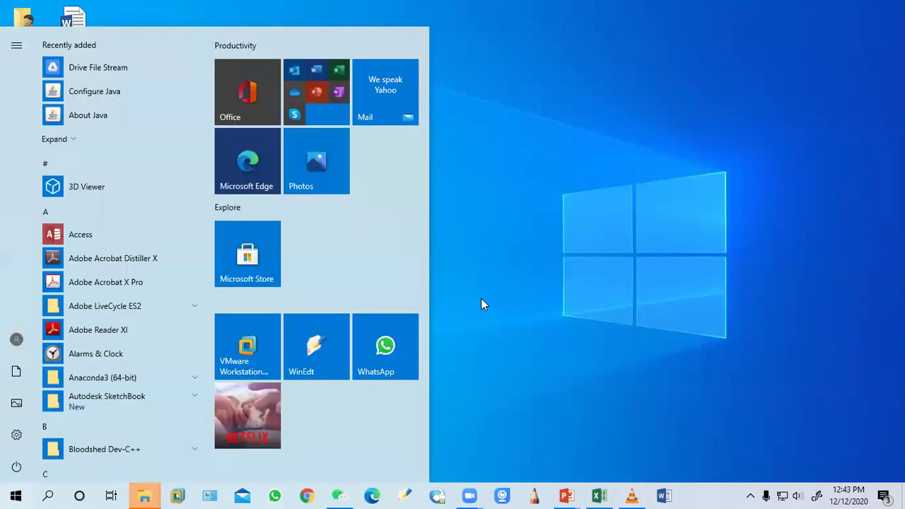
text(winw)
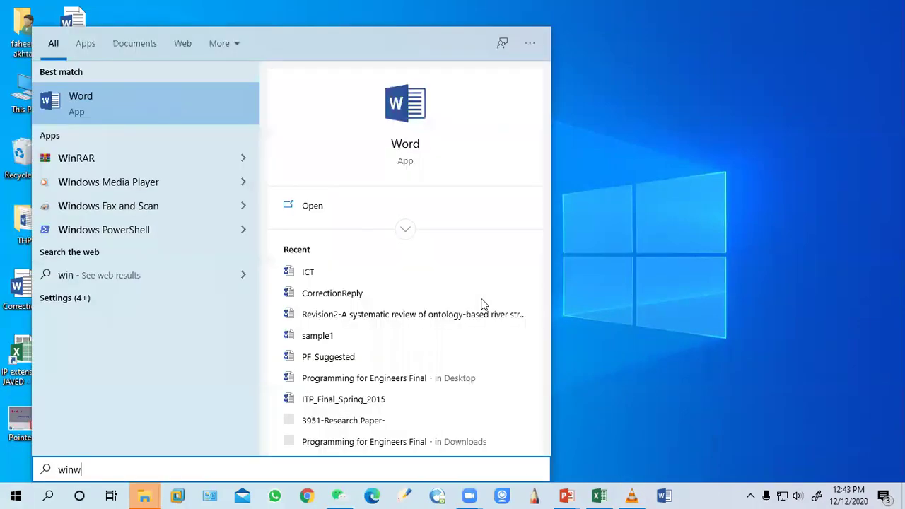
text(or)
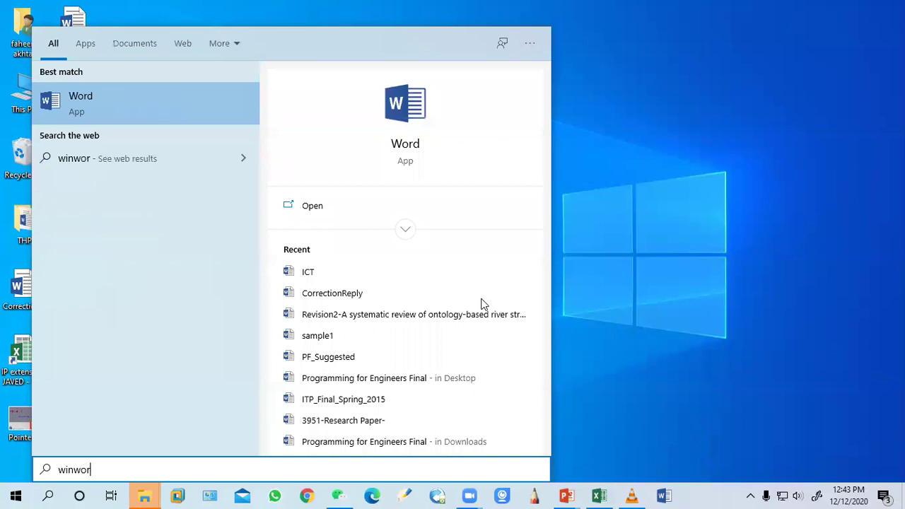
text(d)
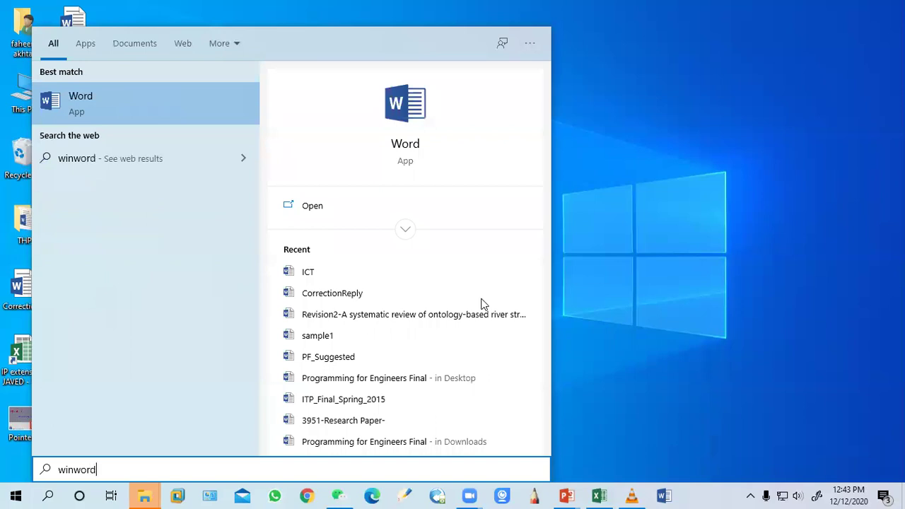
click(96, 95)
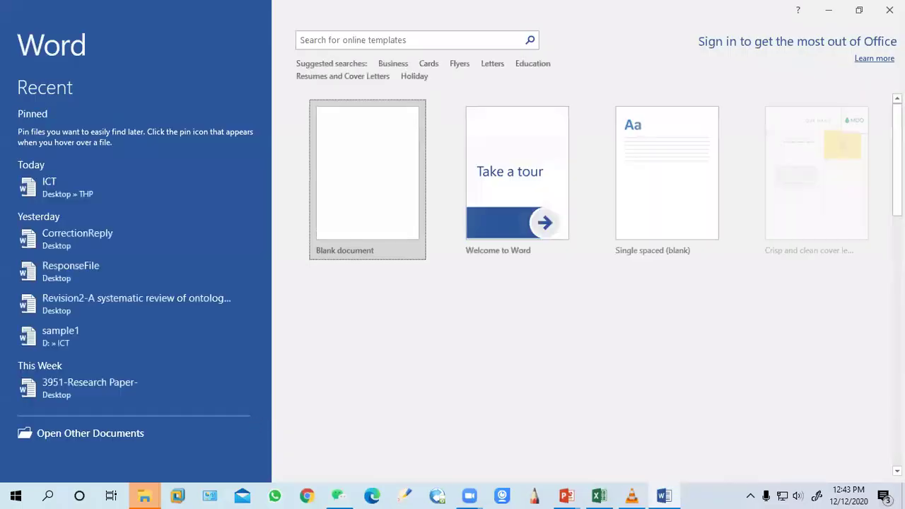
click(889, 10)
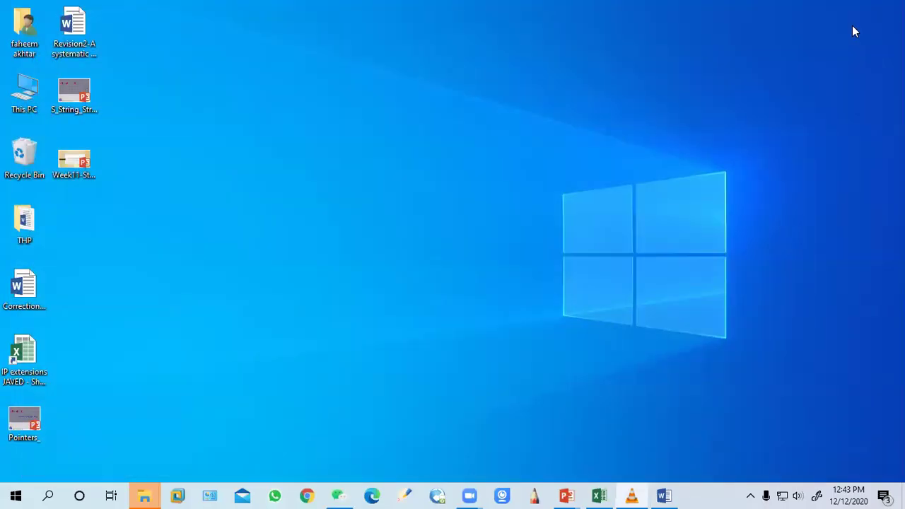
Repeat the Windows search for "winword", correcting the mistyped term, then launch Word and close its start screen
click(16, 494)
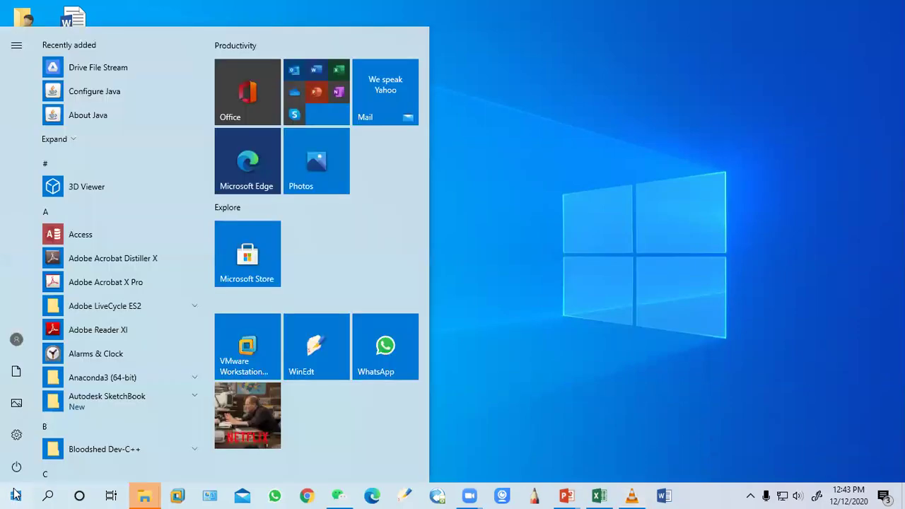
text(wind)
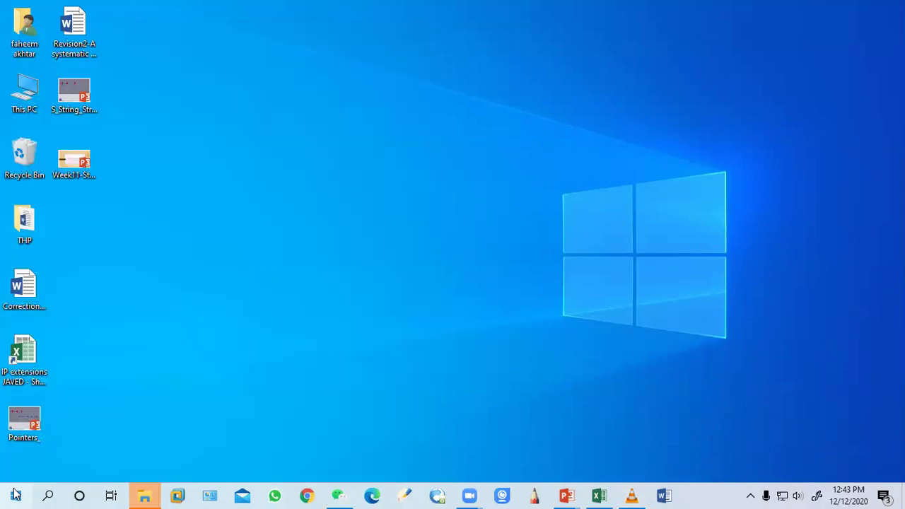
key(BackSpace)
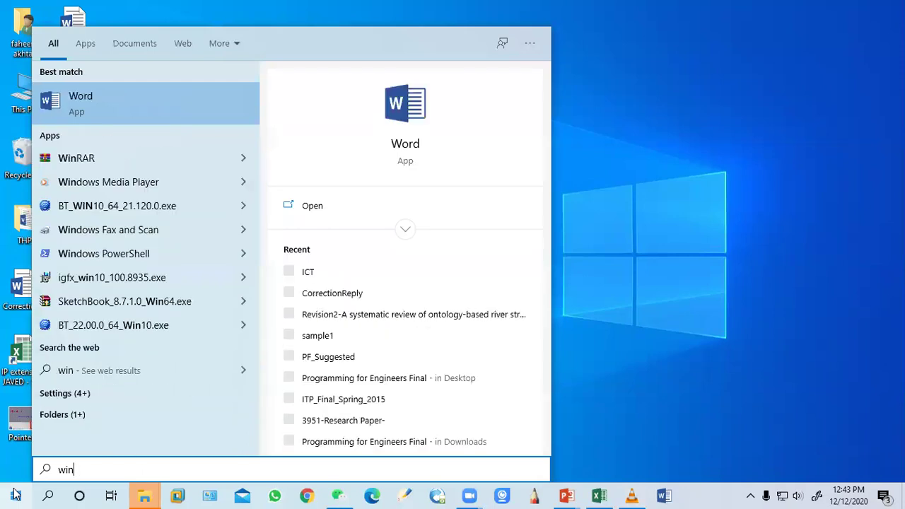
text(word)
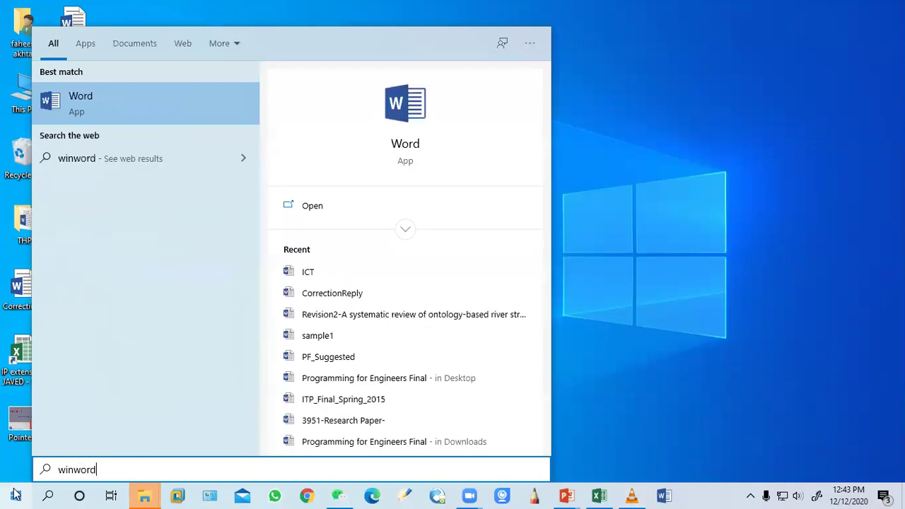
click(87, 109)
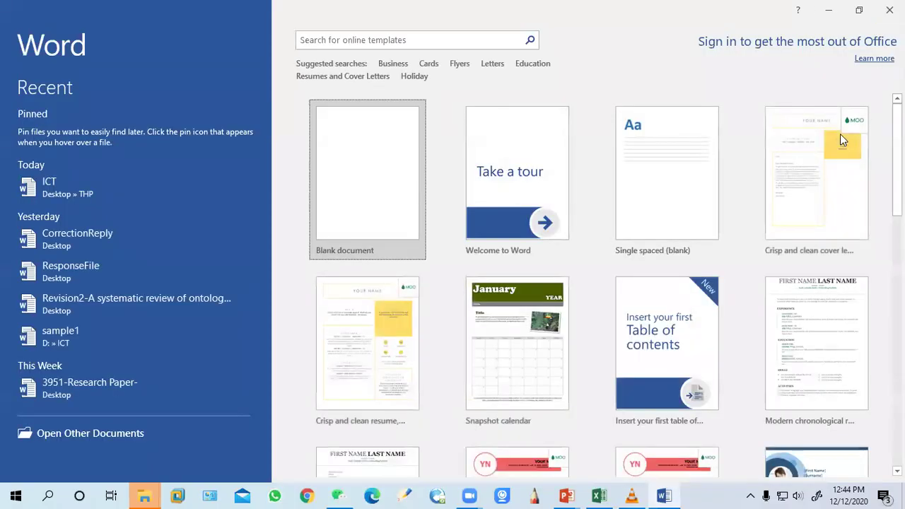
key(Escape)
click(890, 10)
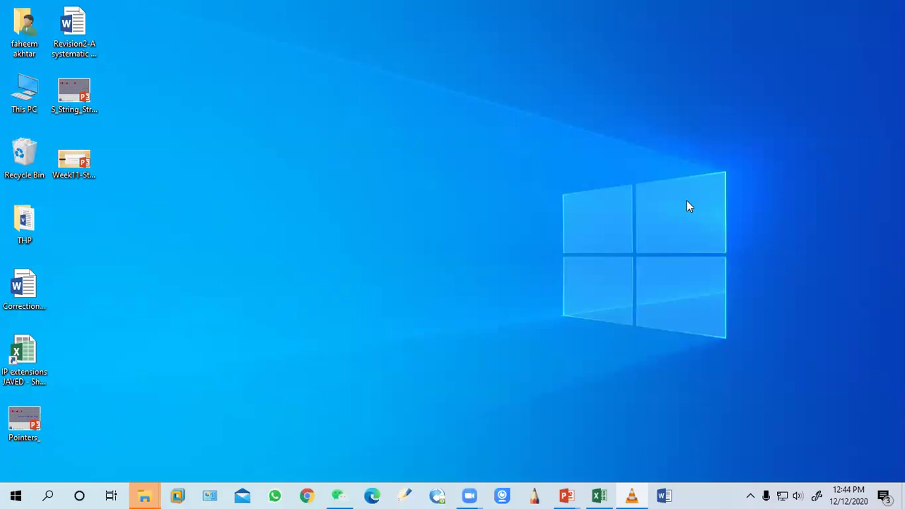
Launch Word through the Windows Run dialog with the command winword and create a blank document
key(super+r)
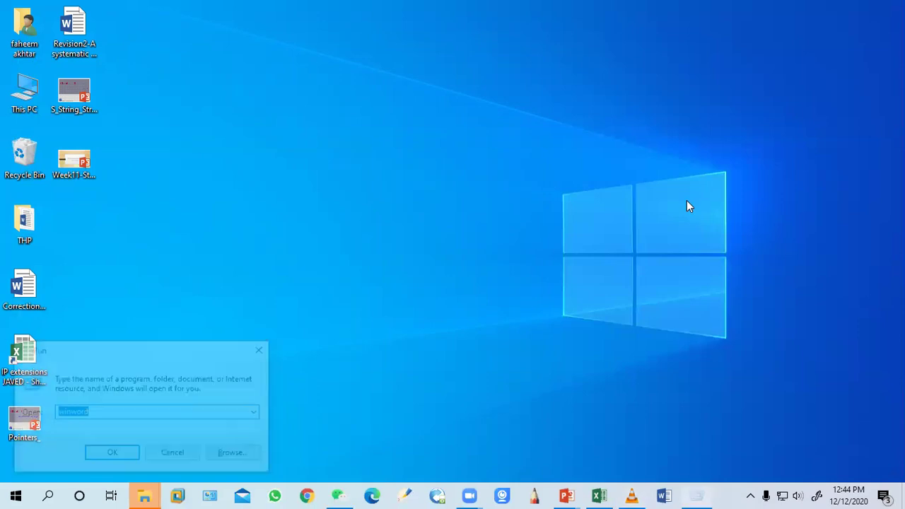
key(BackSpace)
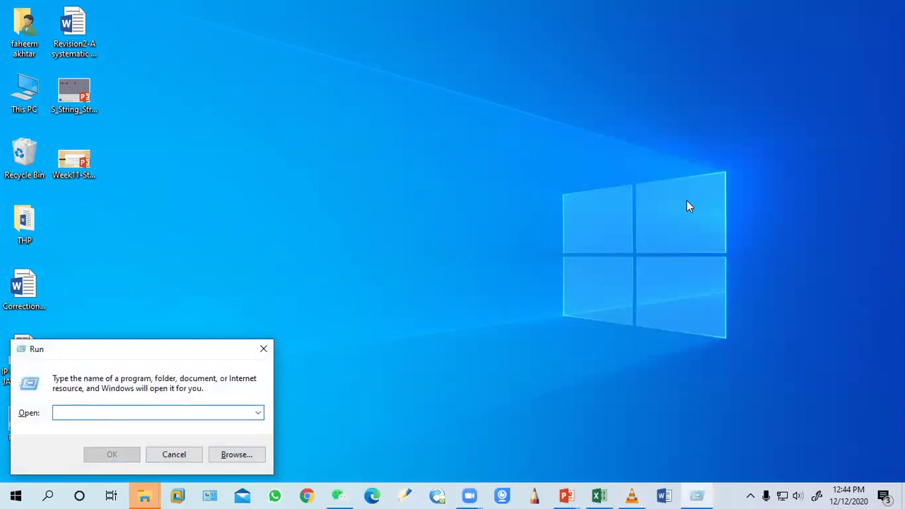
text(winwor)
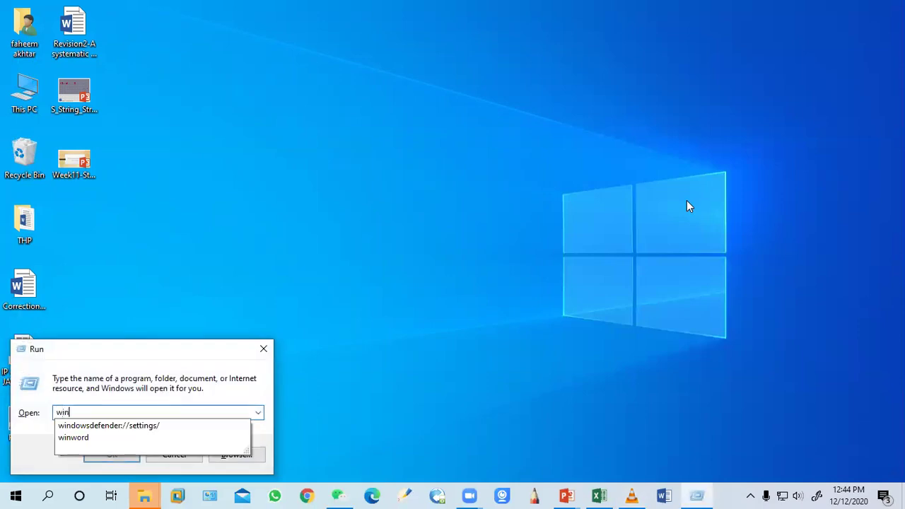
text(d)
key(Return)
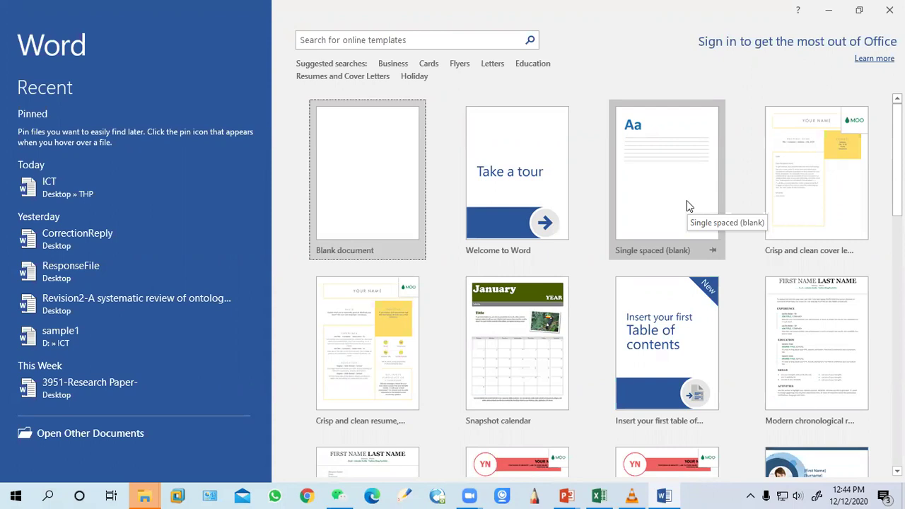
click(360, 182)
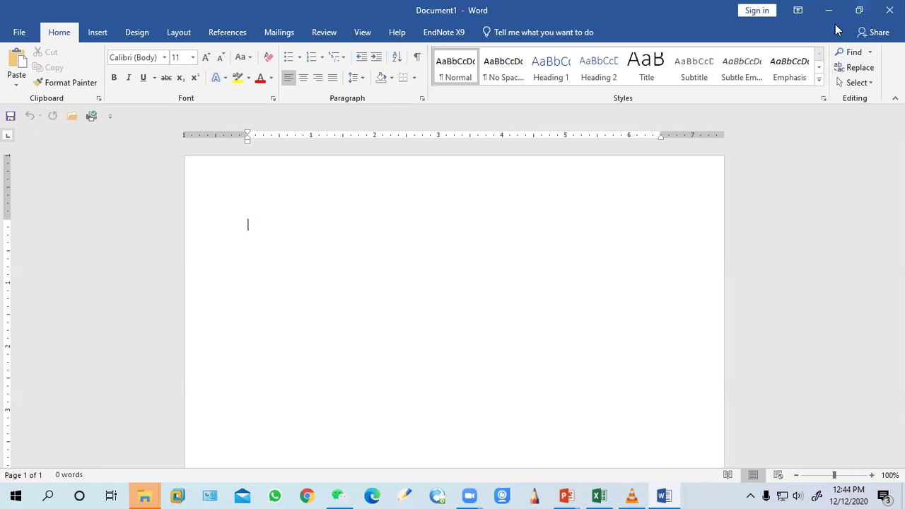
Set the ribbon to Auto-hide and temporarily bring it back into view
click(799, 17)
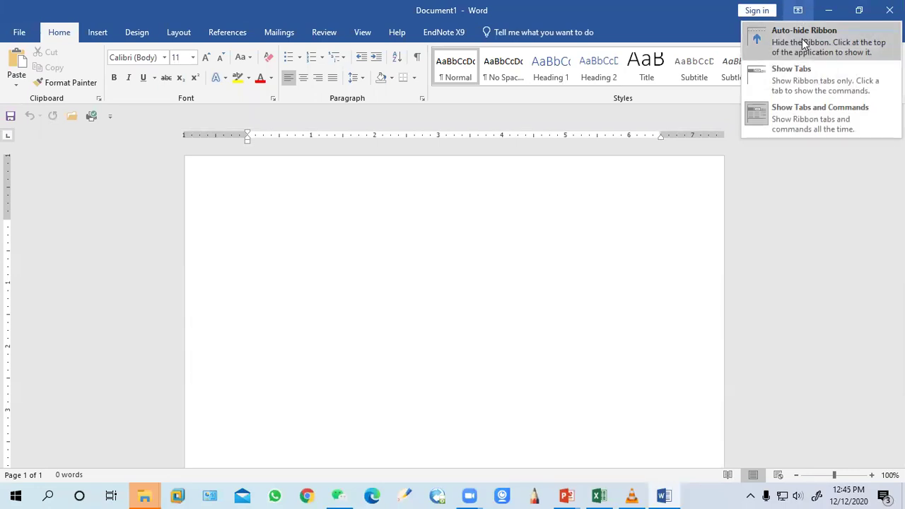
click(803, 44)
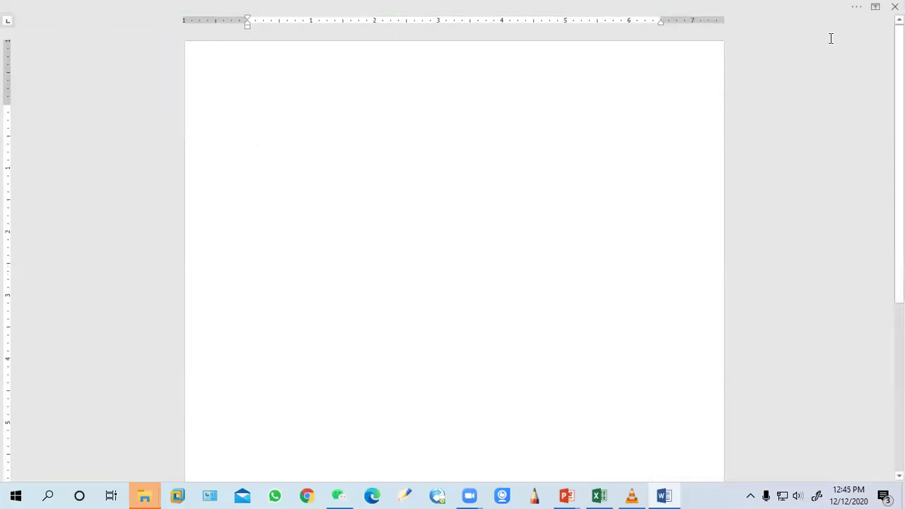
click(857, 7)
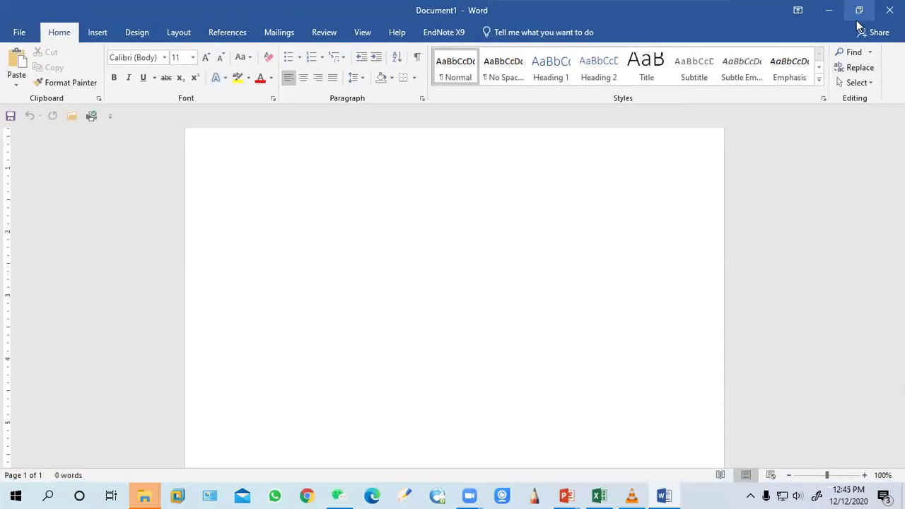
Reduce the ribbon to Show Tabs, then restore it with Show Tabs and Commands
click(797, 10)
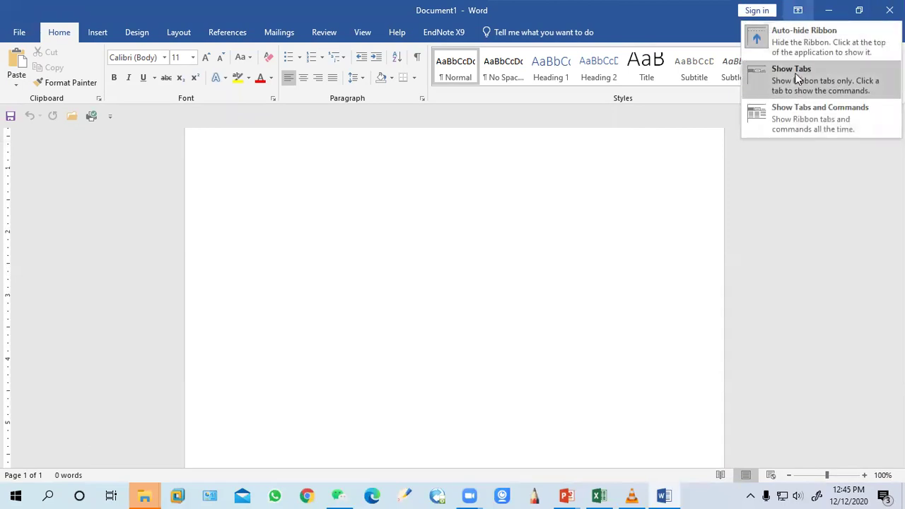
click(793, 77)
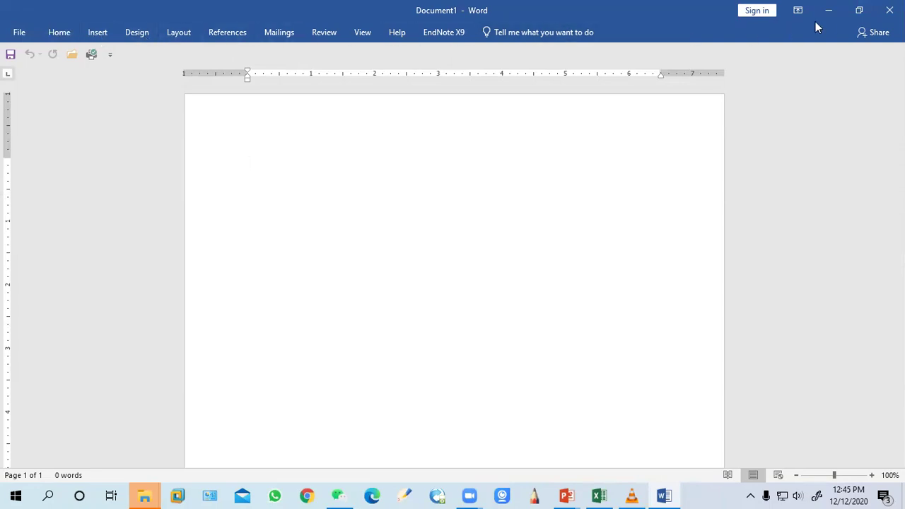
click(795, 11)
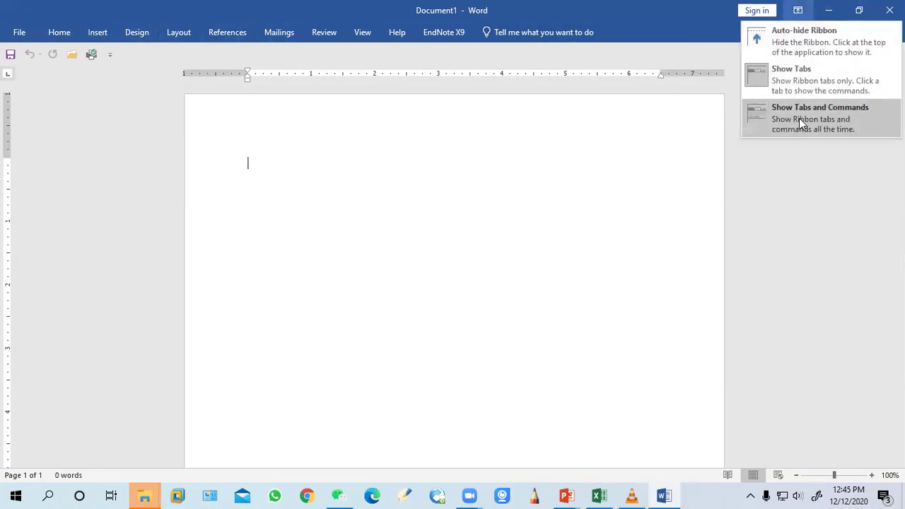
click(799, 118)
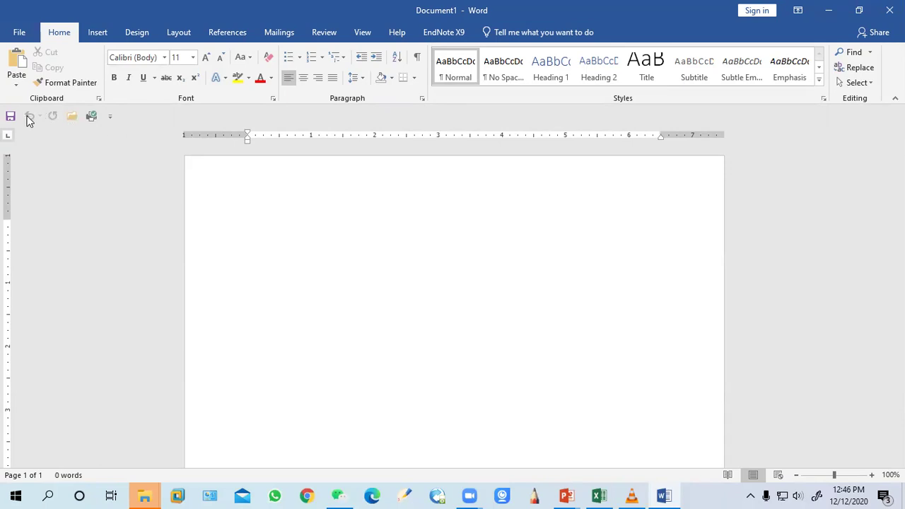
Add New and Spelling & Grammar to the Quick Access Toolbar and remove Quick Print from it
click(111, 117)
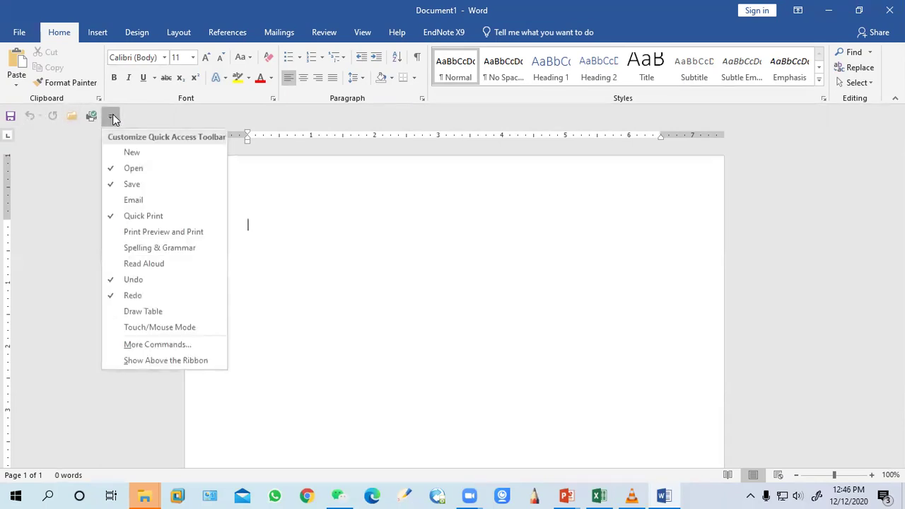
click(132, 152)
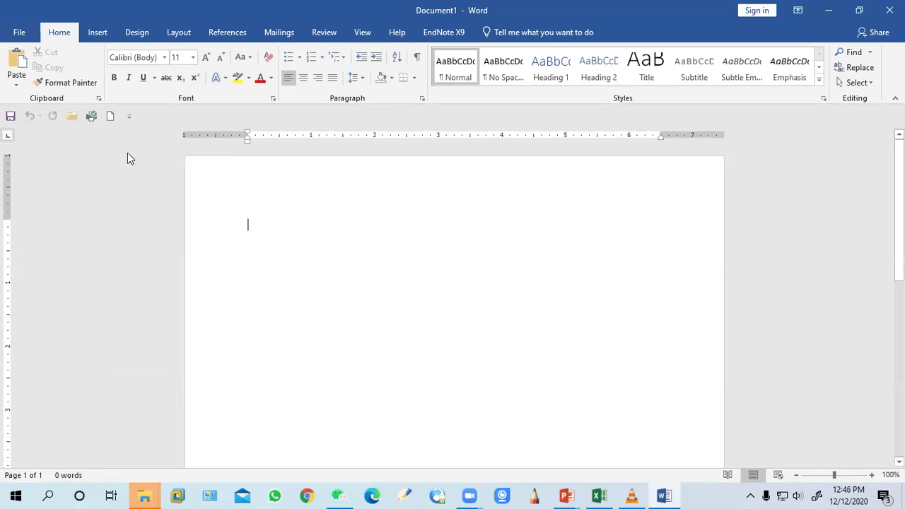
click(129, 116)
click(142, 249)
click(147, 116)
click(161, 216)
Add Insert Picture from the popular commands to the Quick Access Toolbar and apply the Word options
click(129, 116)
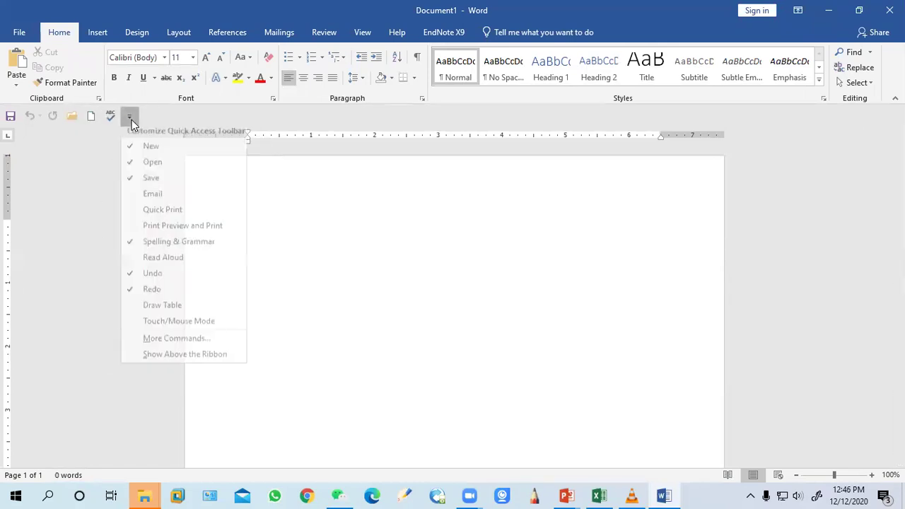
click(172, 347)
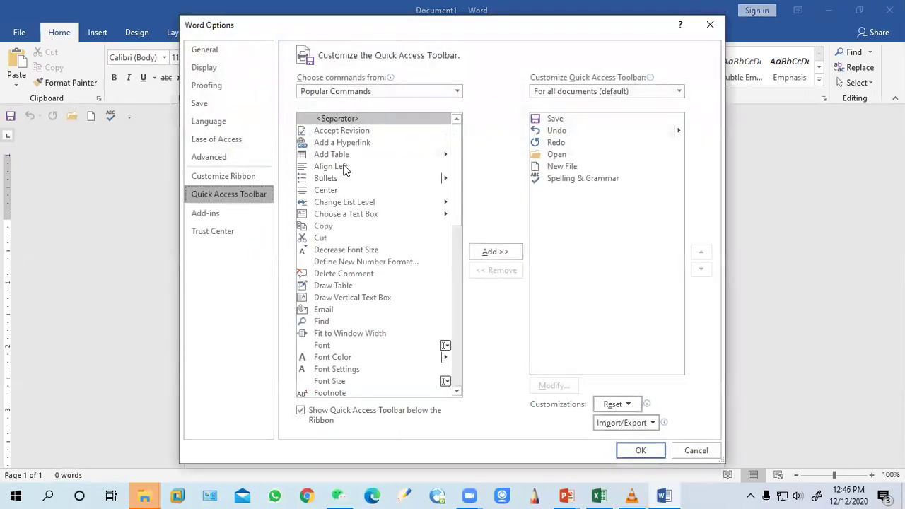
scroll(343, 177, down, 5)
click(344, 262)
click(489, 253)
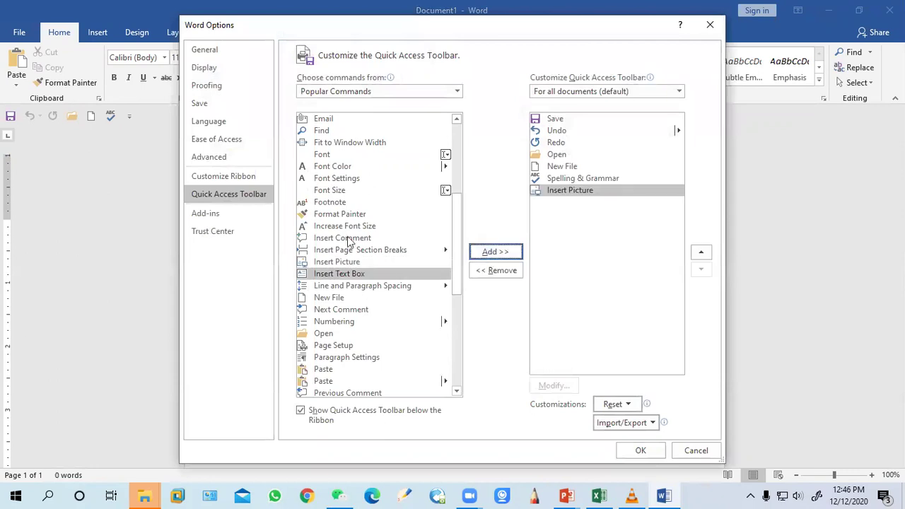
scroll(368, 262, up, 5)
scroll(369, 263, down, 13)
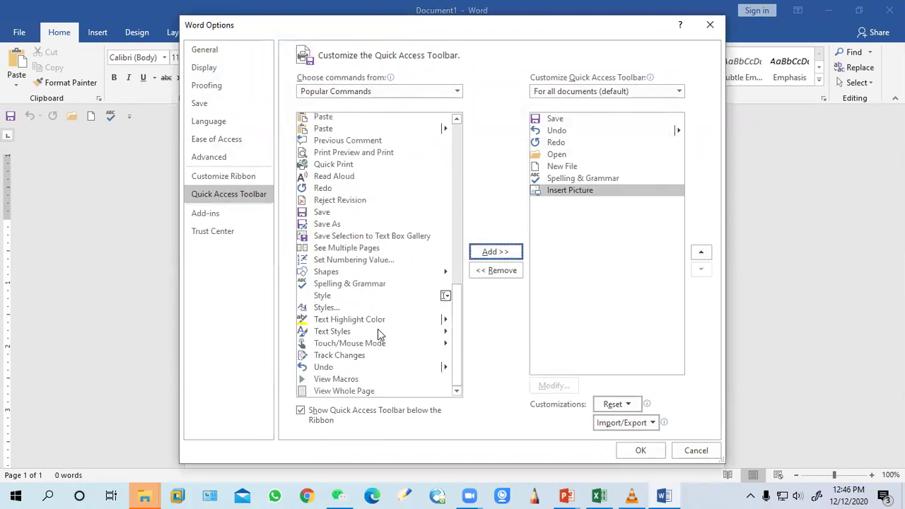
scroll(388, 304, up, 13)
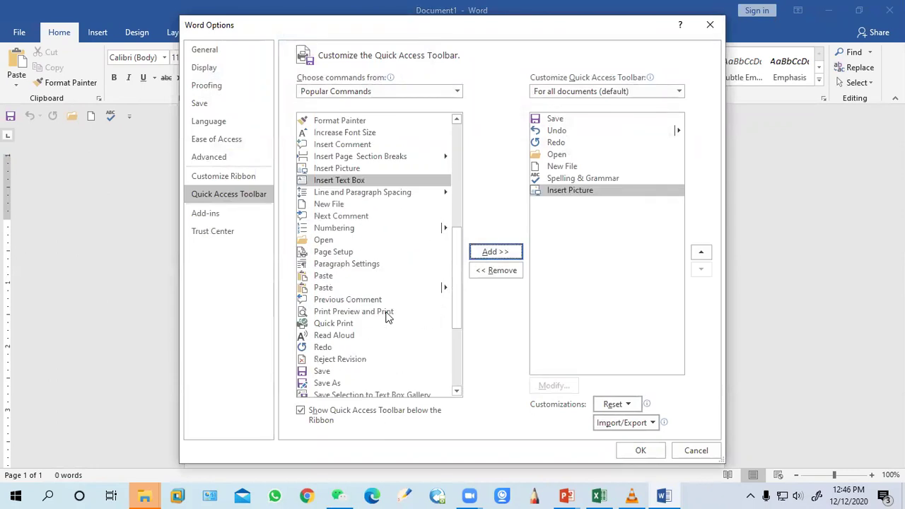
click(641, 451)
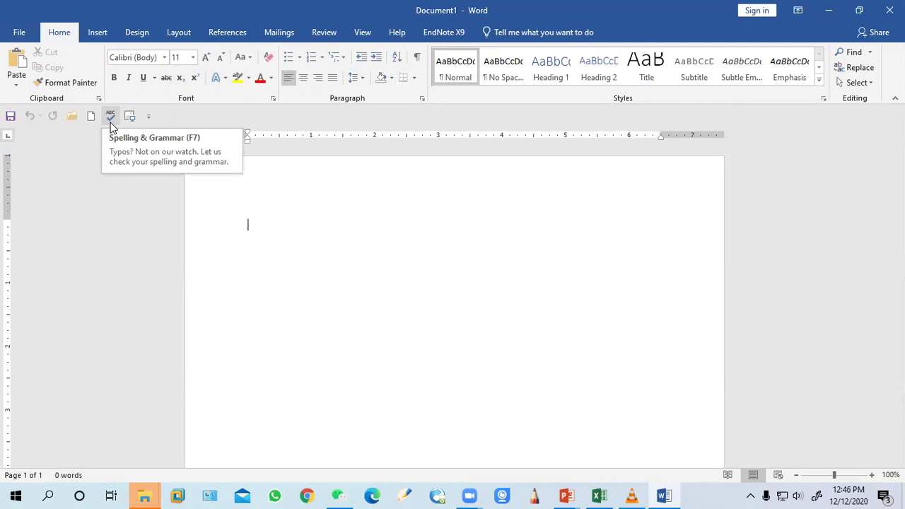
Add Draw Table to the Quick Access Toolbar
click(148, 117)
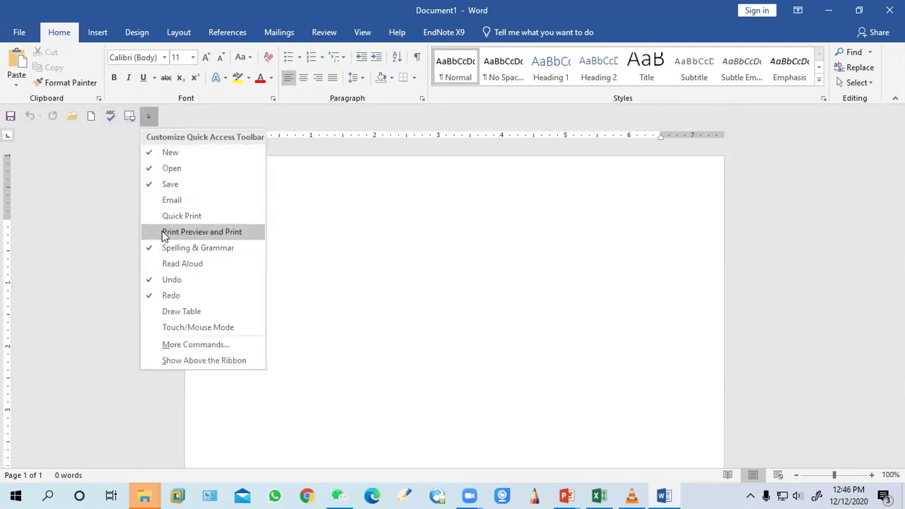
click(152, 313)
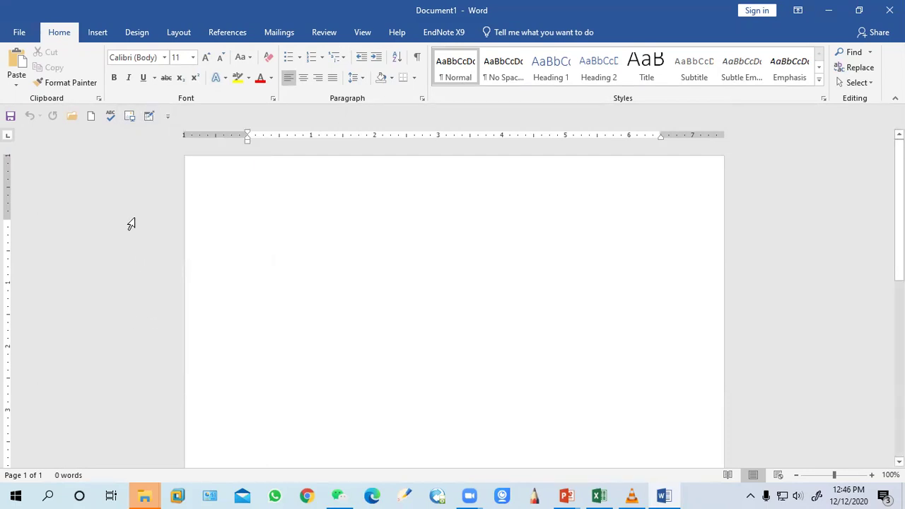
Examine the File backstage options and the ribbon's command sets from Insert through EndNote X9, returning to Home
click(22, 32)
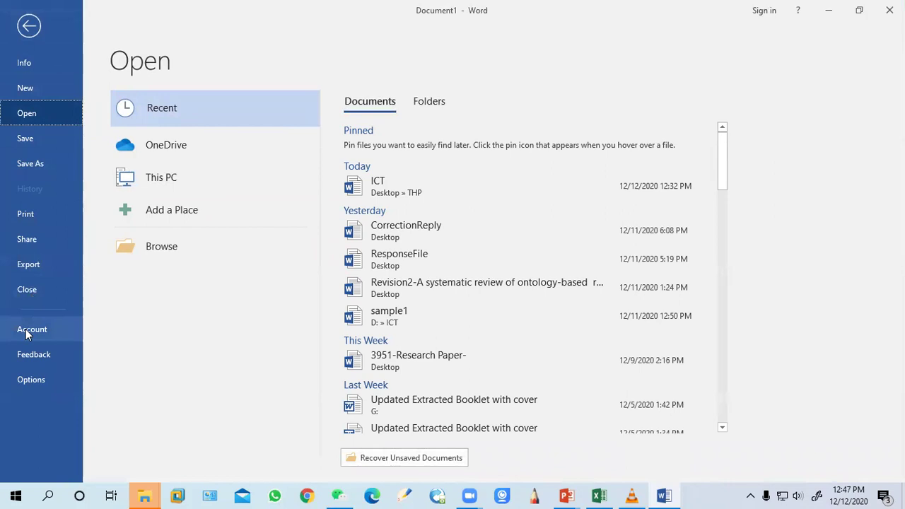
click(29, 28)
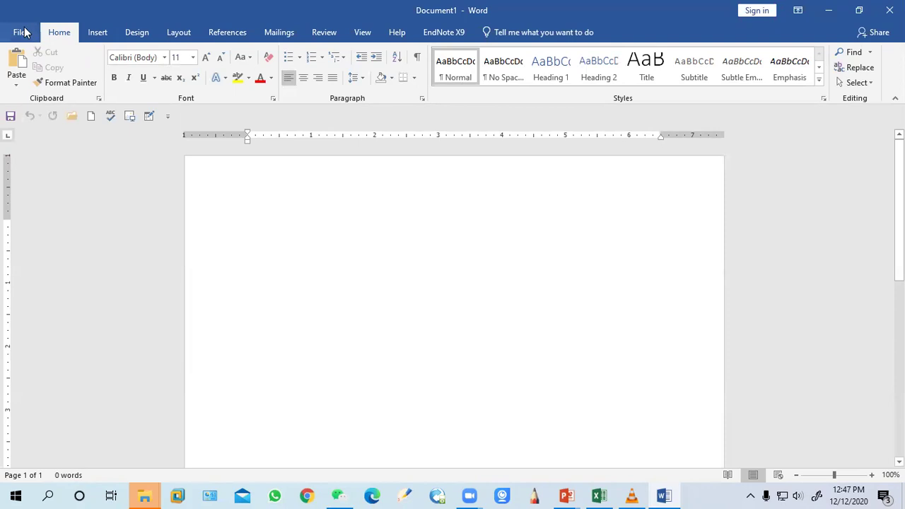
click(95, 33)
click(136, 33)
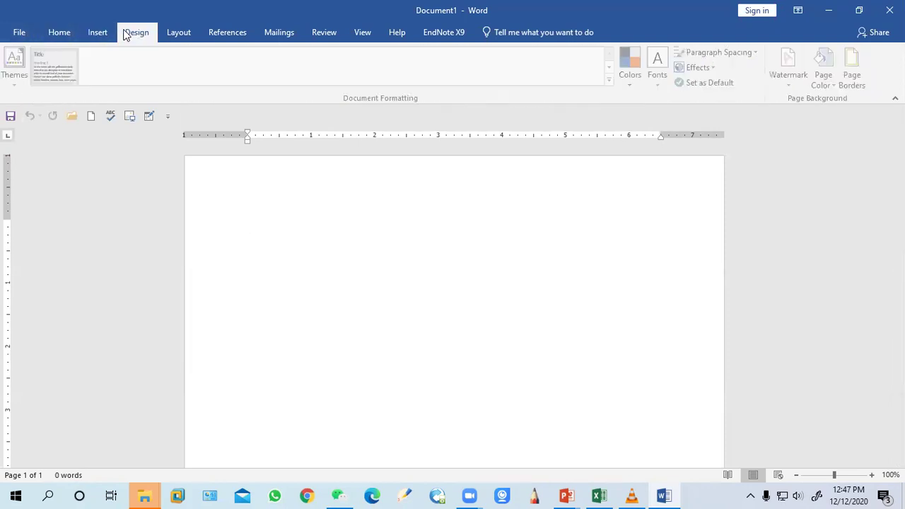
click(180, 34)
click(226, 35)
click(275, 35)
click(323, 36)
click(362, 33)
click(396, 33)
click(444, 32)
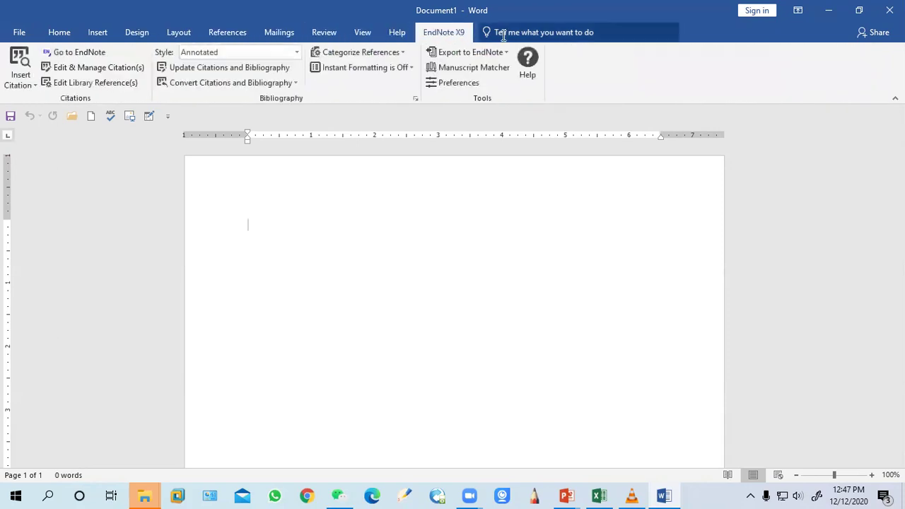
click(59, 35)
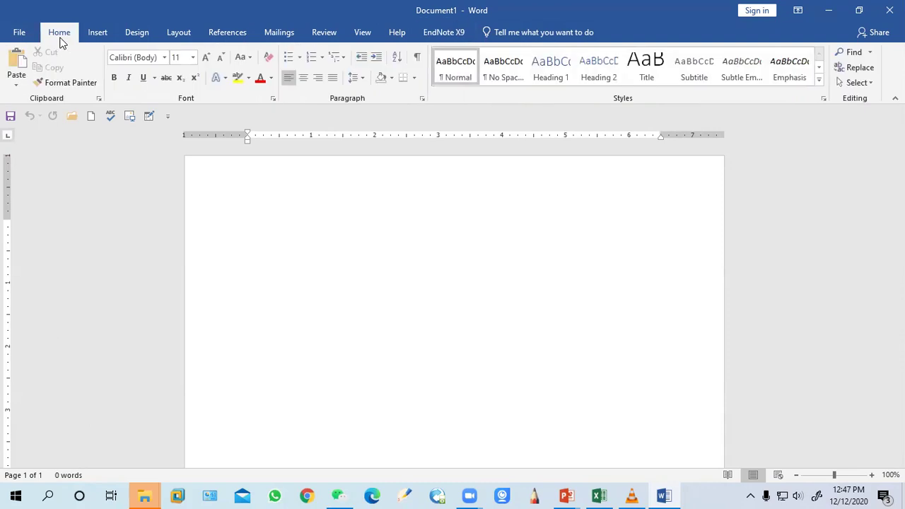
Compare how commands are grouped on the ribbon for Insert, Home, Design, Layout and References
click(97, 32)
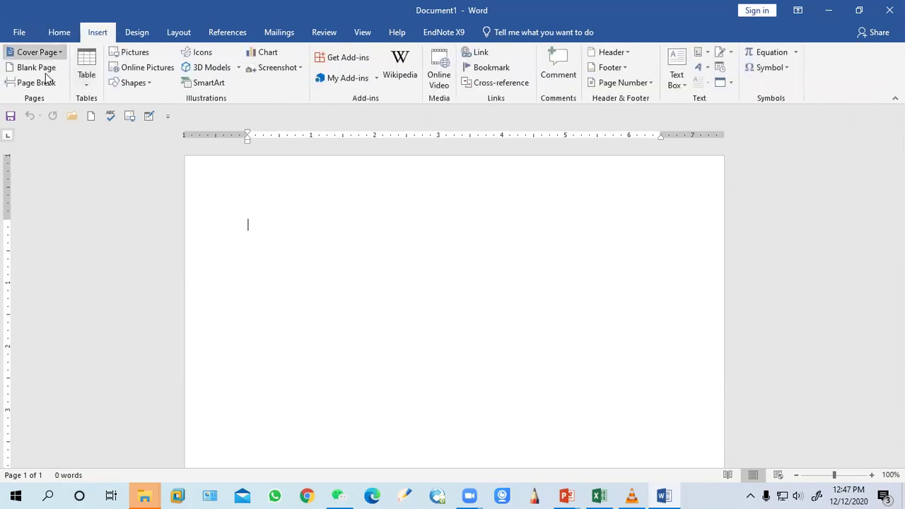
click(61, 33)
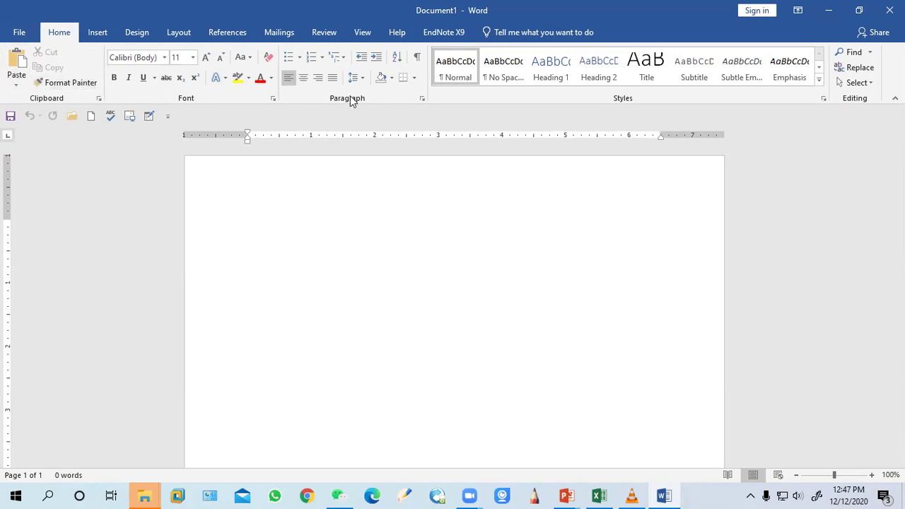
click(97, 32)
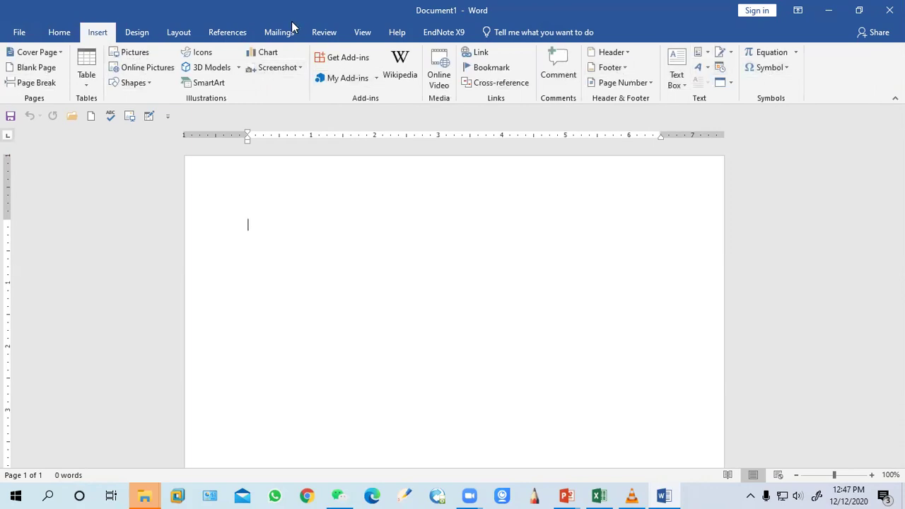
click(136, 33)
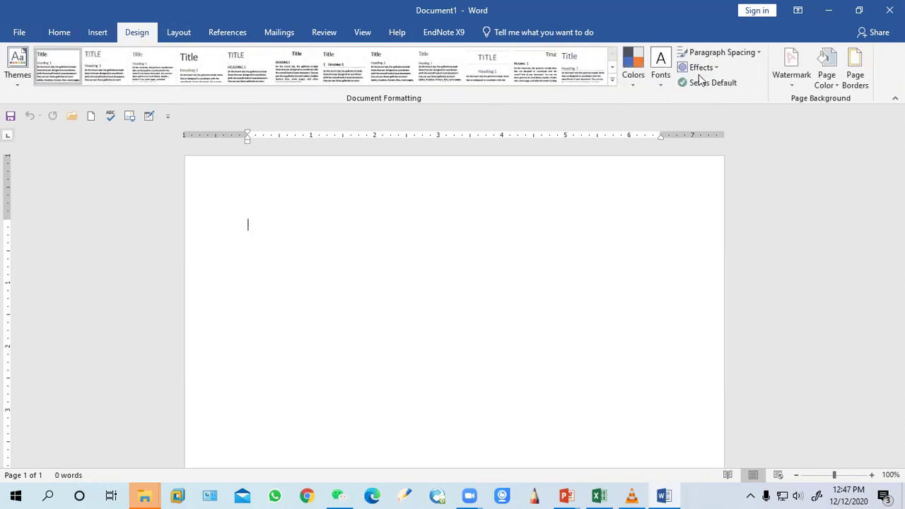
click(185, 36)
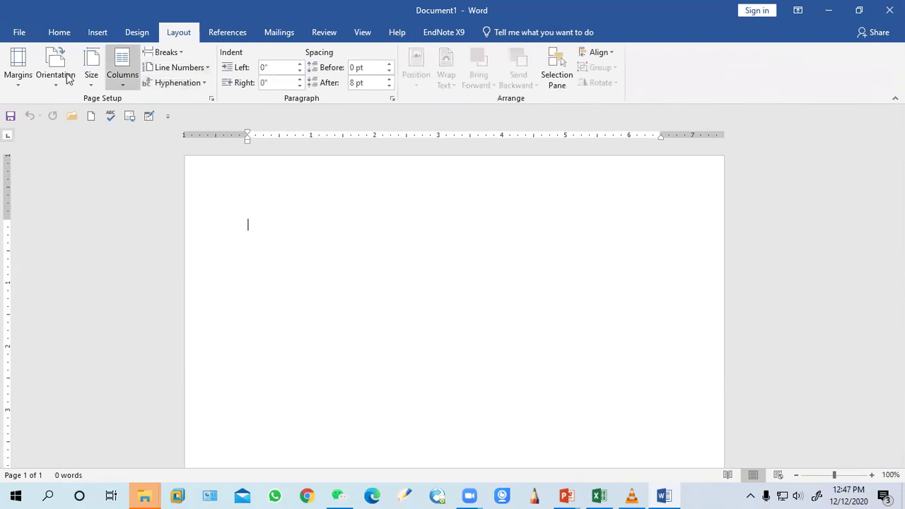
click(228, 33)
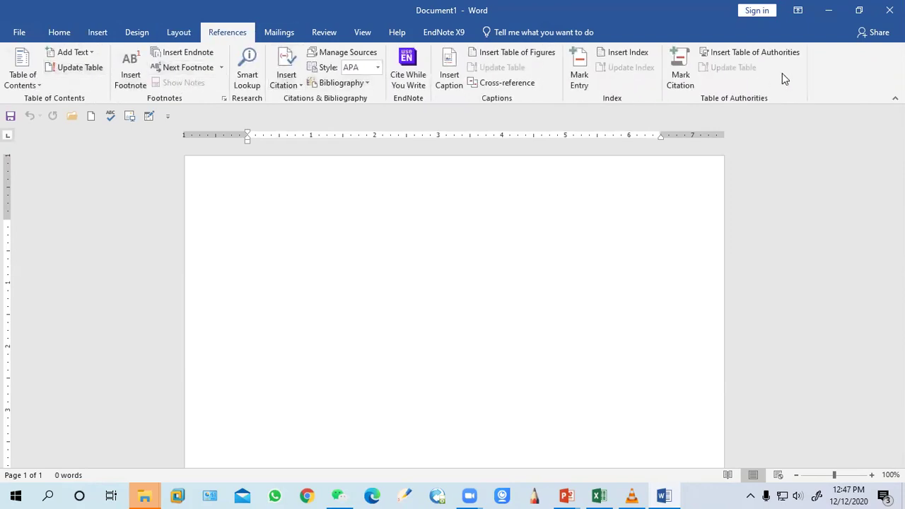
Return to the Home commands and view the list of available fonts without choosing one
click(62, 31)
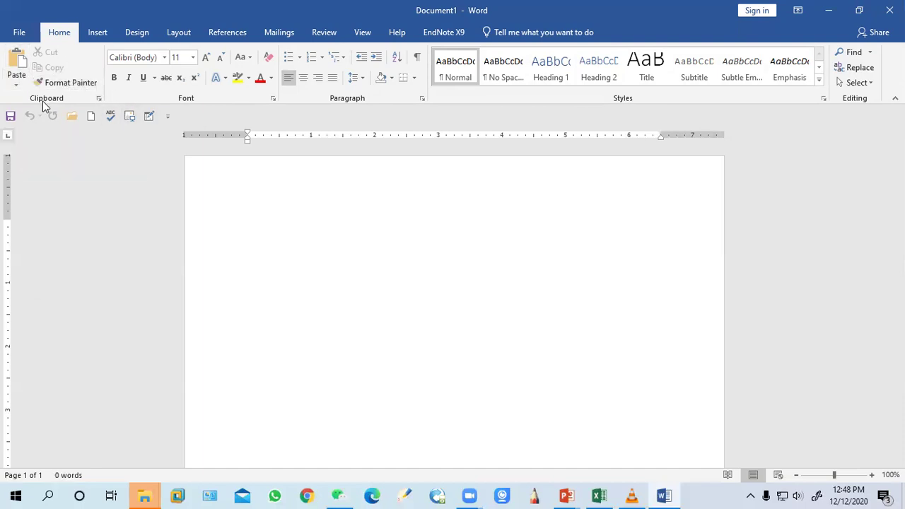
click(164, 57)
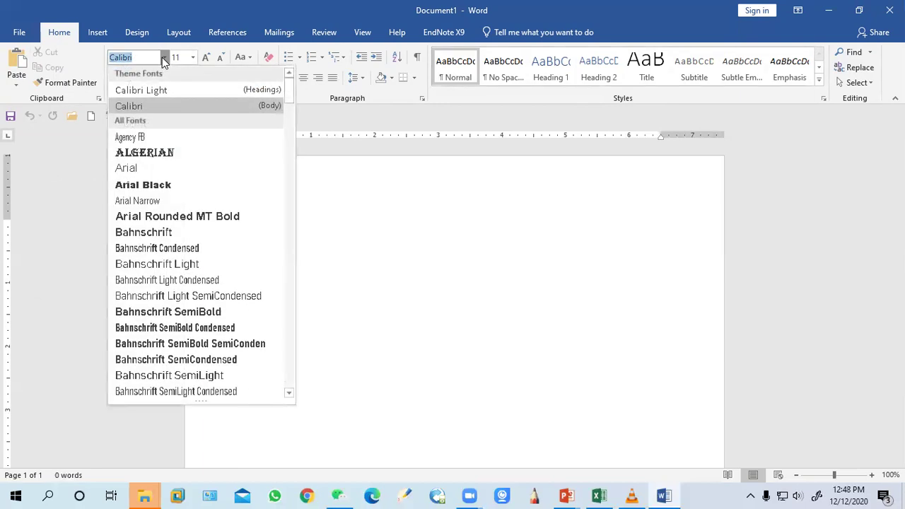
click(164, 58)
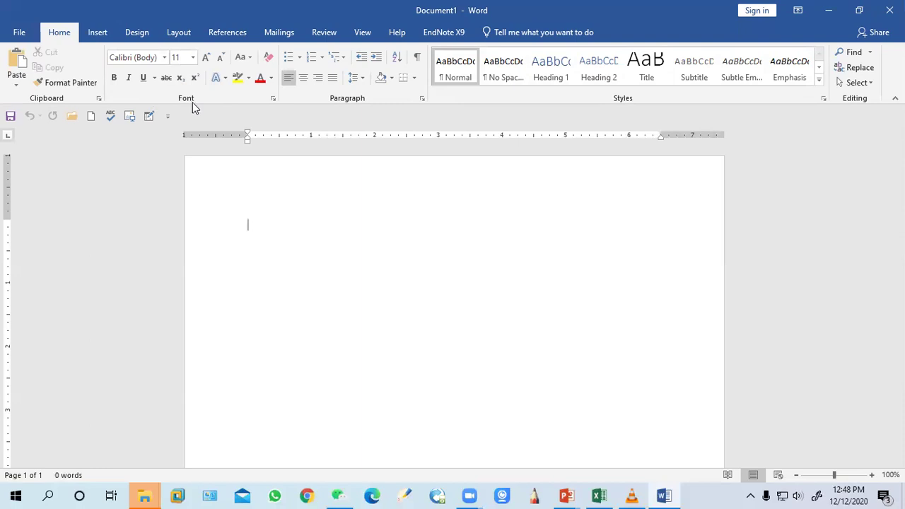
Examine the indent marker on the horizontal ruler and look over the blank page from its beginning to its end
mouse_move(247, 139)
mouse_down()
mouse_move(299, 139)
mouse_move(247, 139)
mouse_up()
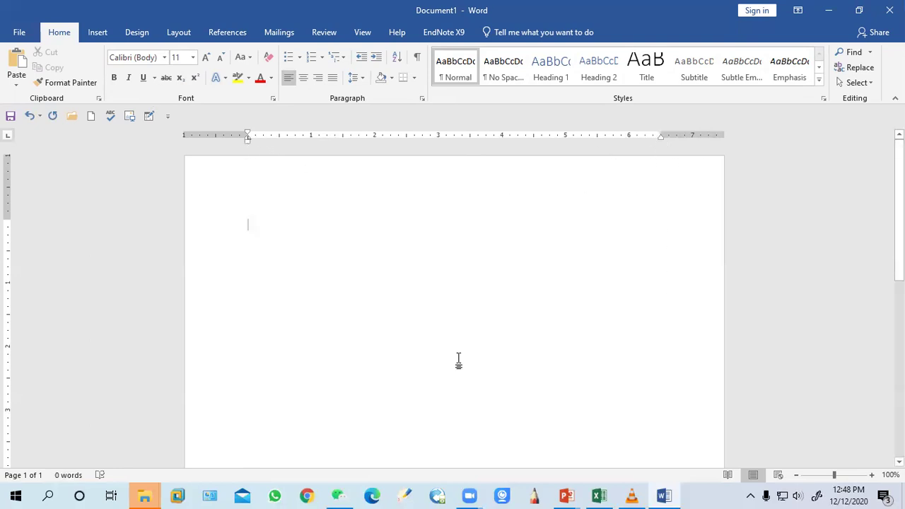
scroll(376, 254, down, 2)
scroll(375, 259, down, 1)
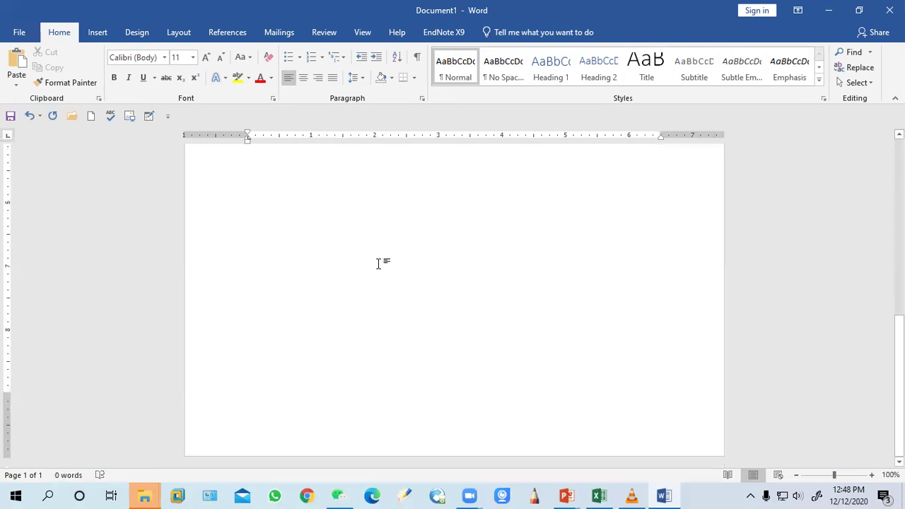
scroll(389, 329, down, 1)
scroll(389, 329, up, 2)
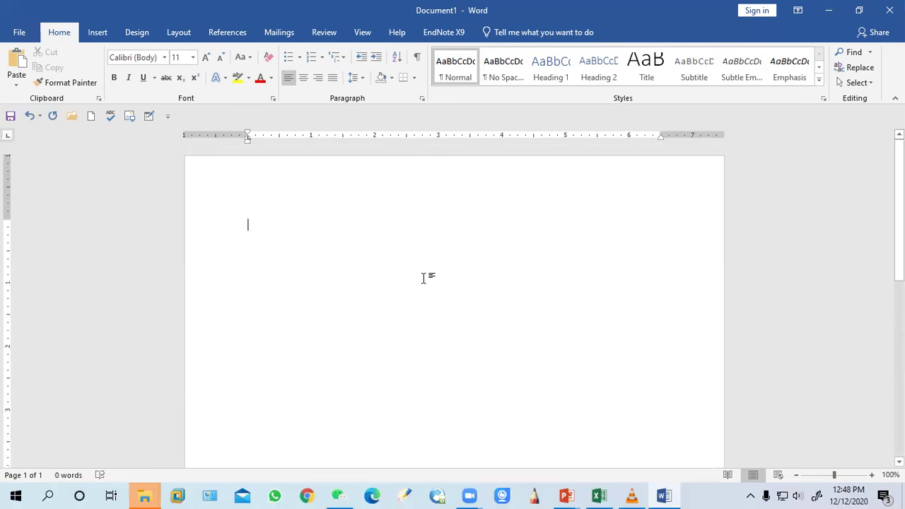
scroll(410, 291, down, 1)
scroll(437, 290, up, 1)
scroll(452, 304, down, 1)
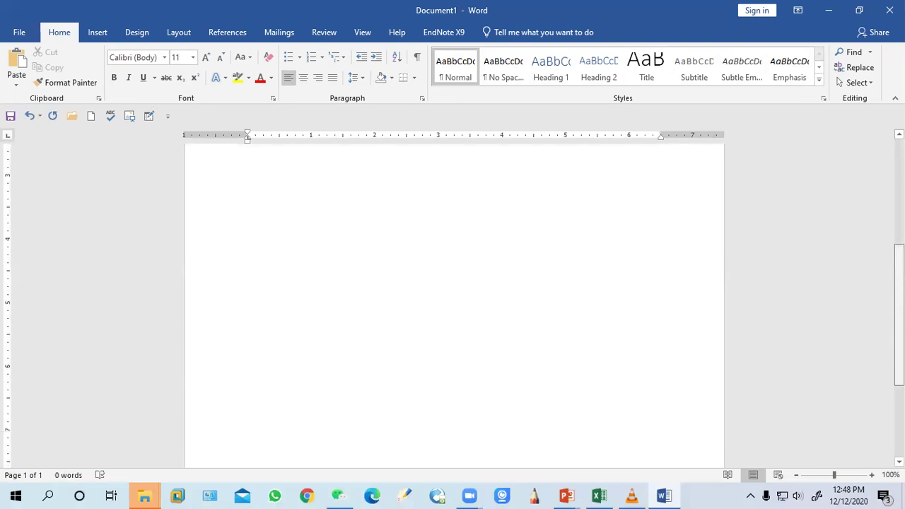
scroll(452, 303, up, 1)
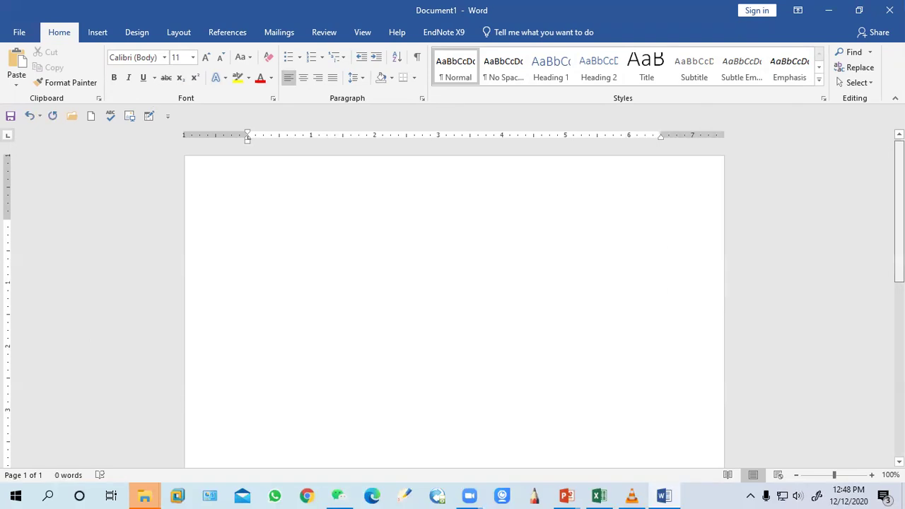
scroll(853, 335, down, 10)
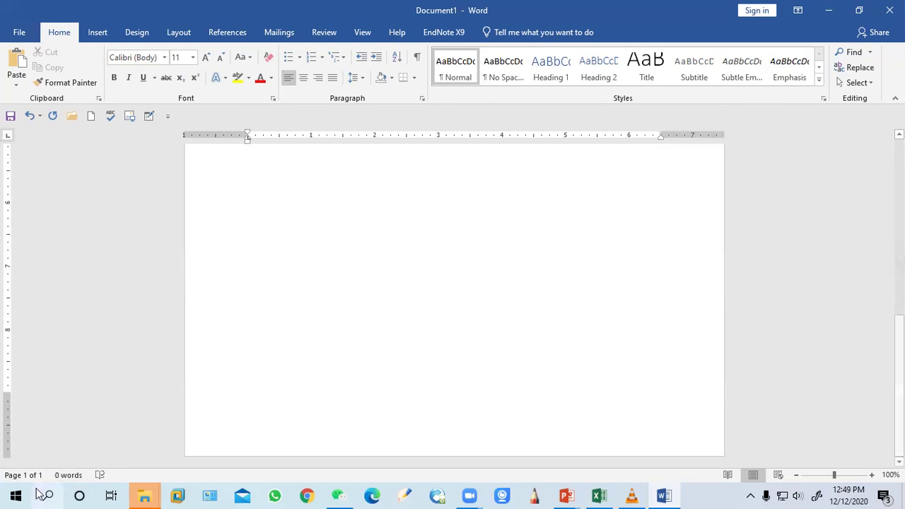
Run a spelling and grammar check and dismiss its message, and zoom the page out to 90% and back to 100%
click(103, 479)
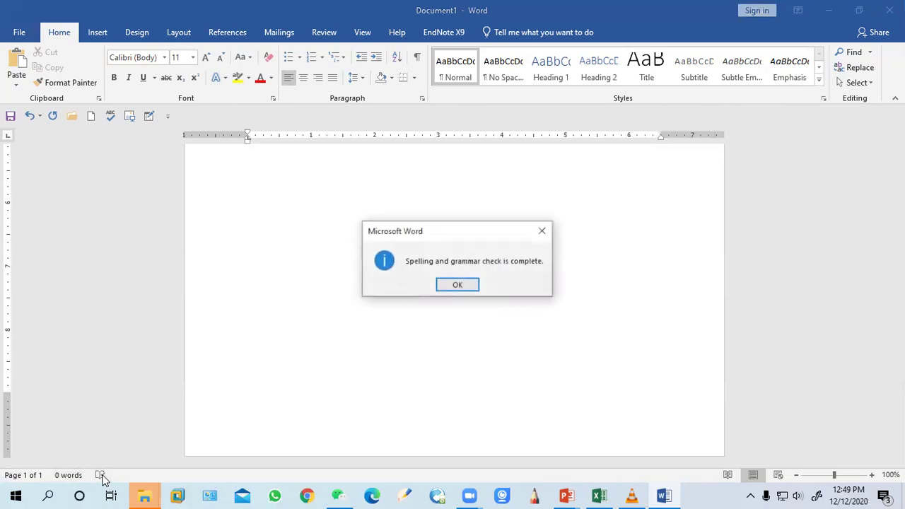
click(541, 228)
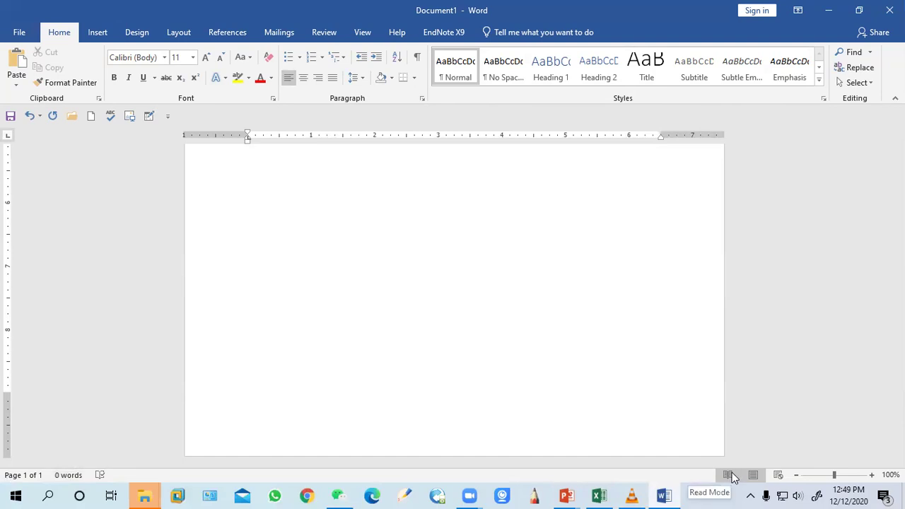
click(797, 477)
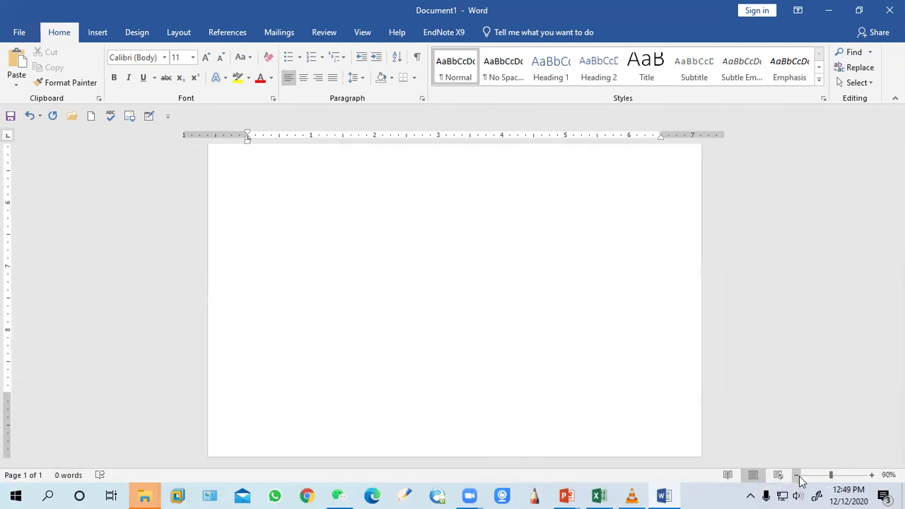
click(871, 476)
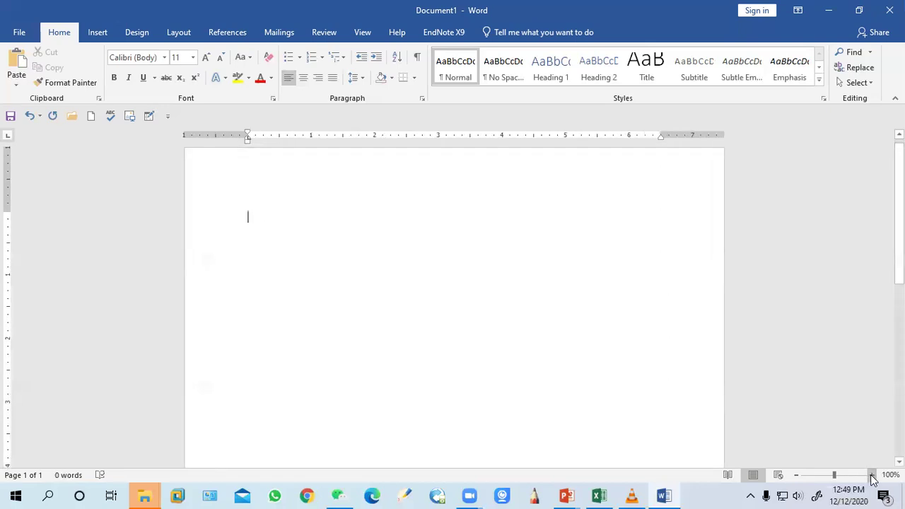